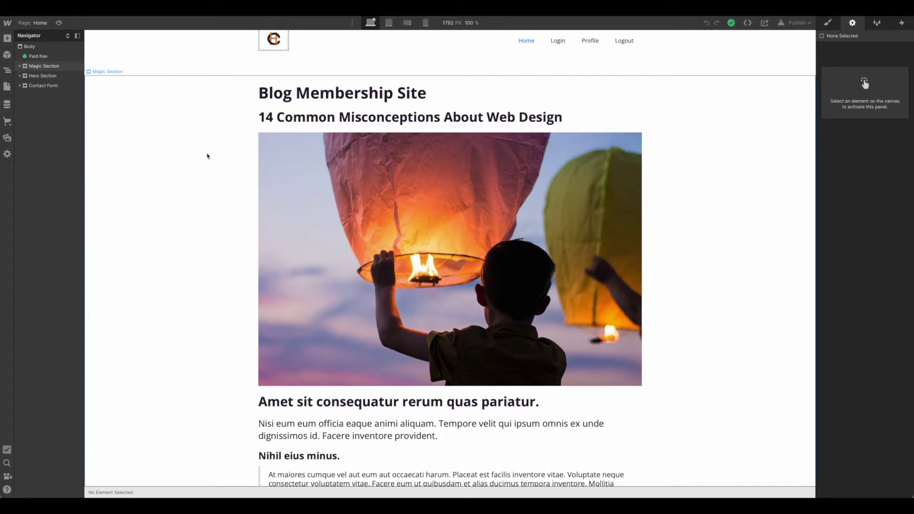
- Save the Magic SDK loading and initialisation script in the project's Head Code settings
left_click(7, 23)
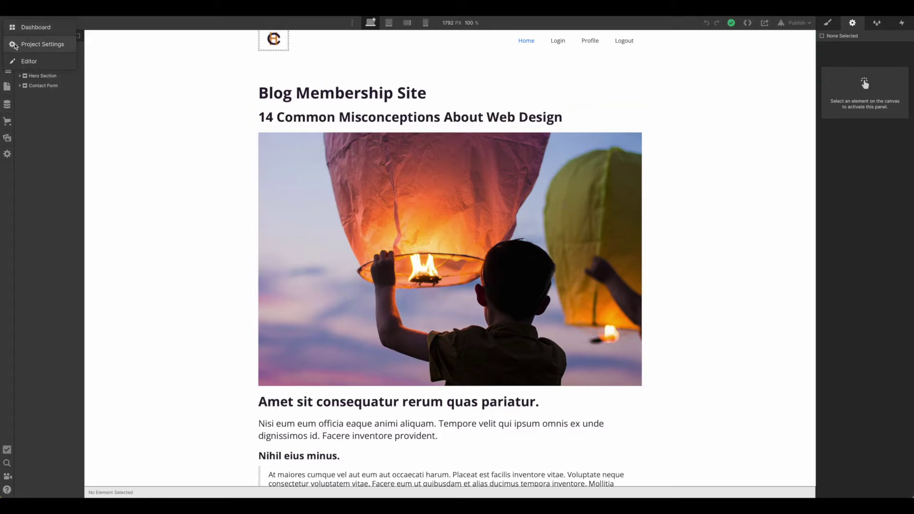
left_click(14, 46)
left_click(534, 80)
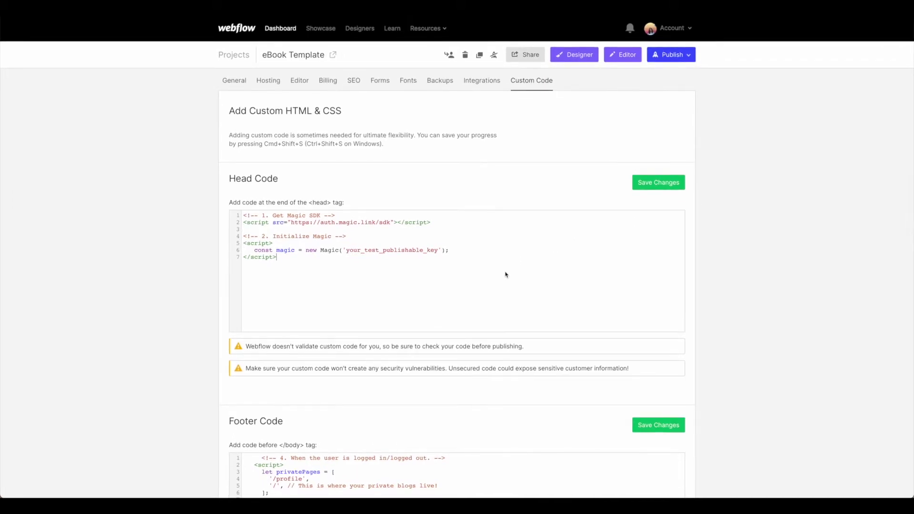
left_click(337, 256)
left_click_drag(346, 250, 439, 250)
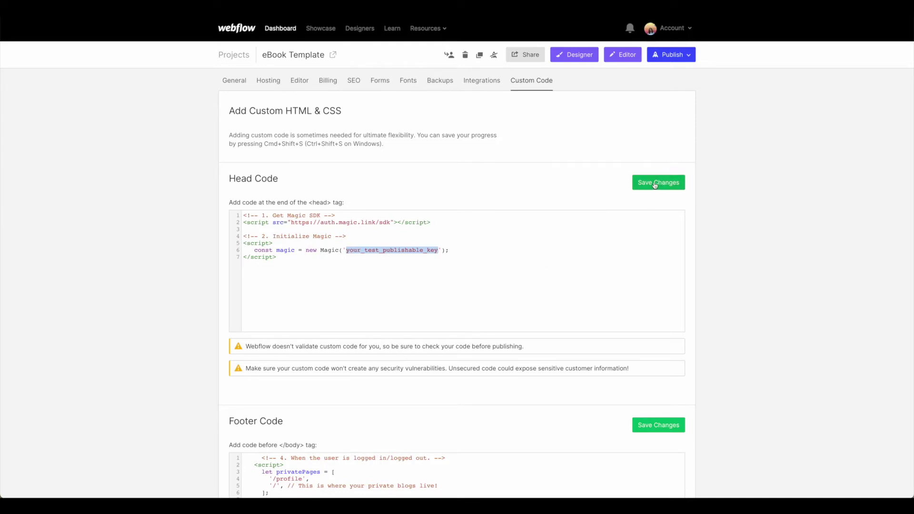
left_click(601, 296)
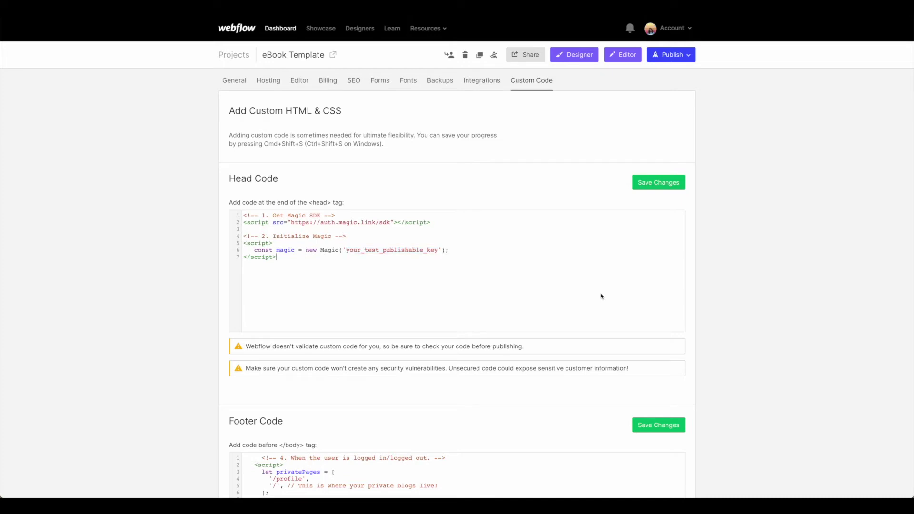
key("ctrl+shift+s")
scroll(581, 305, "down", 6)
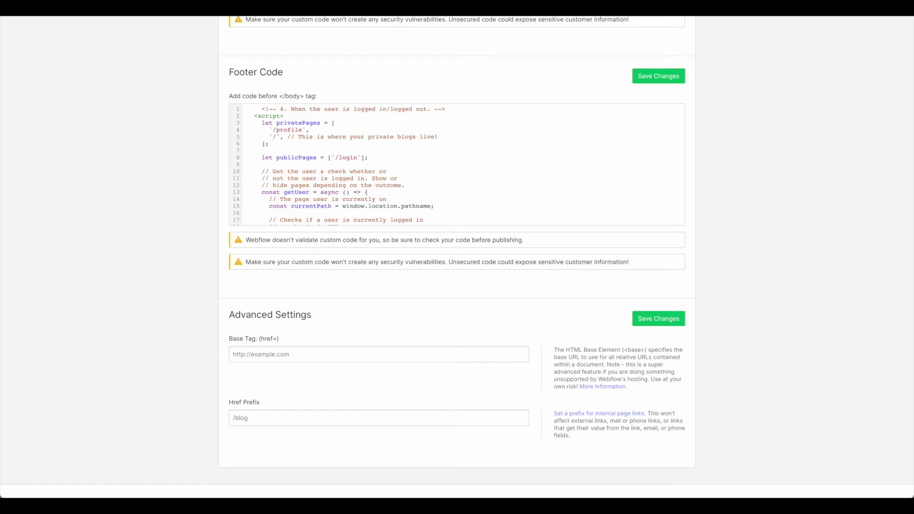
scroll(348, 192, "down", 1)
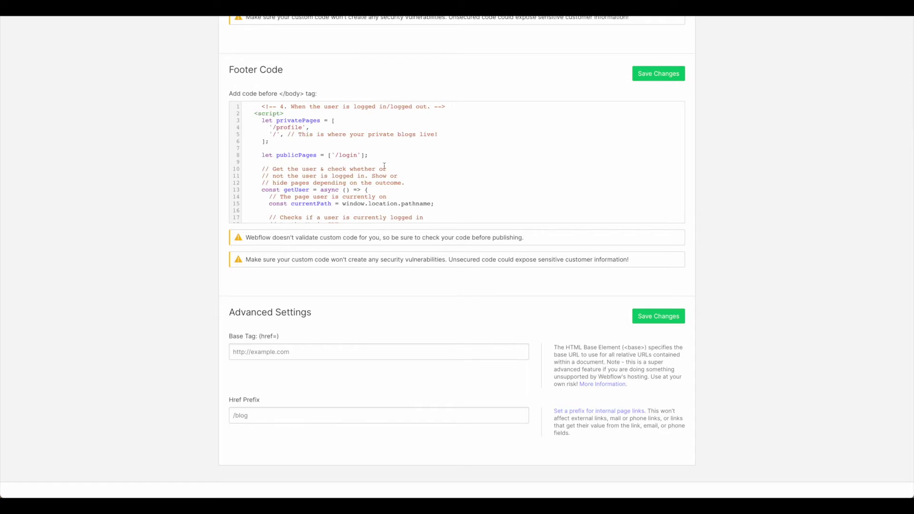
scroll(384, 166, "down", 2)
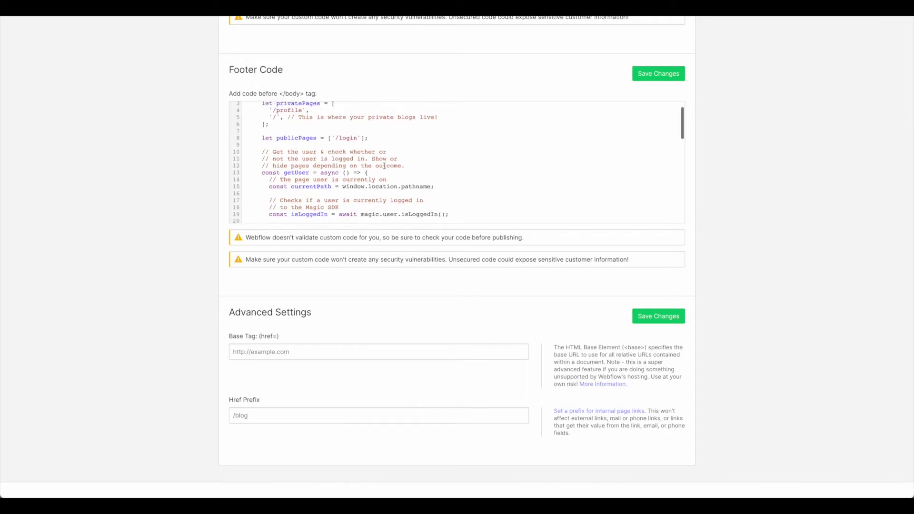
scroll(384, 165, "up", 1)
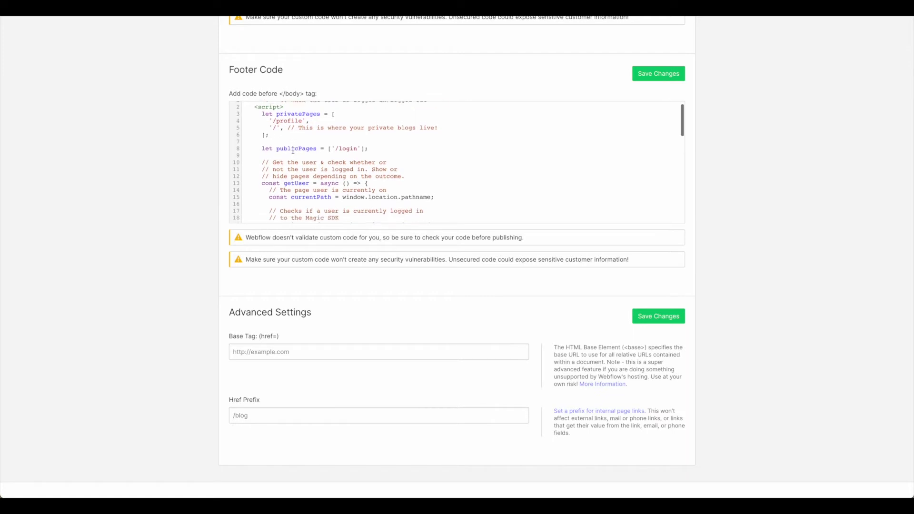
scroll(293, 150, "down", 3)
scroll(293, 151, "down", 2)
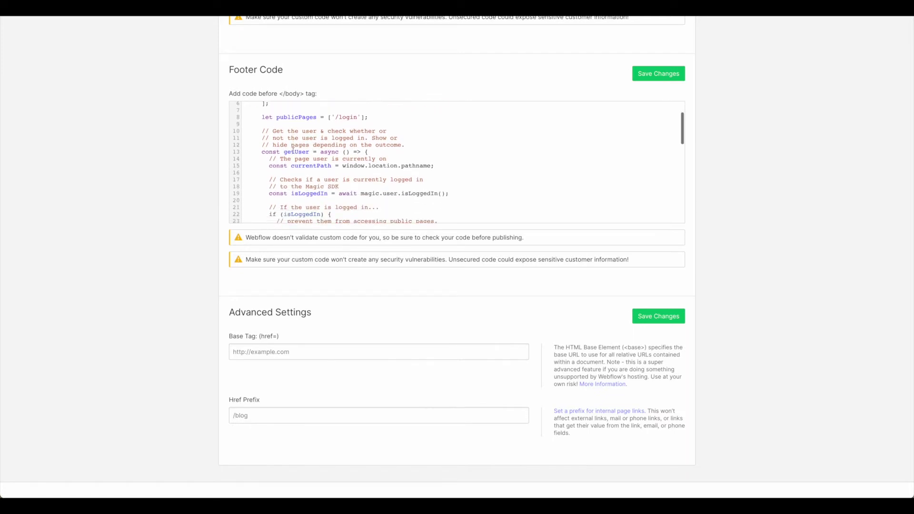
scroll(292, 151, "up", 4)
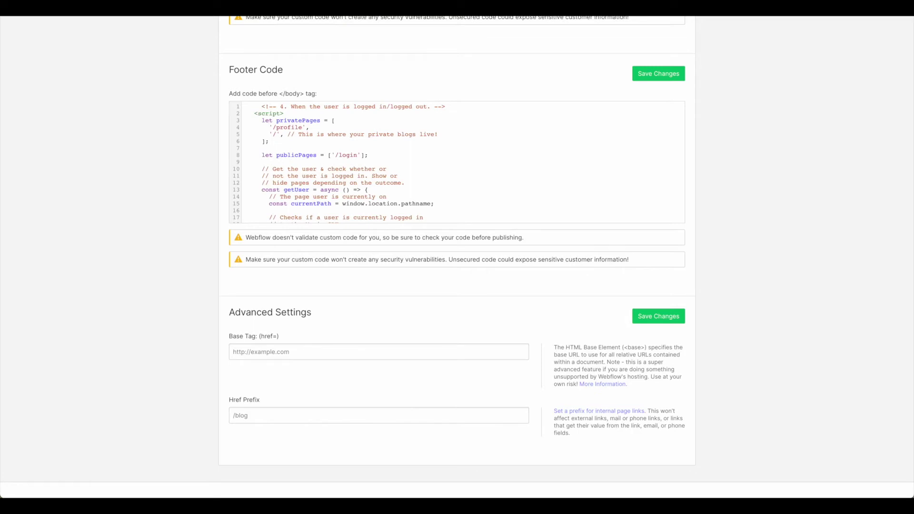
scroll(295, 165, "down", 6)
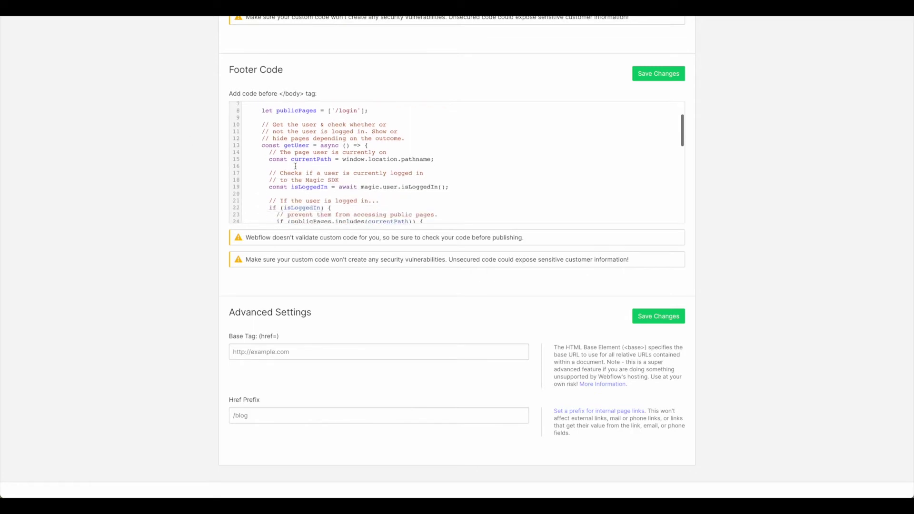
scroll(295, 165, "down", 4)
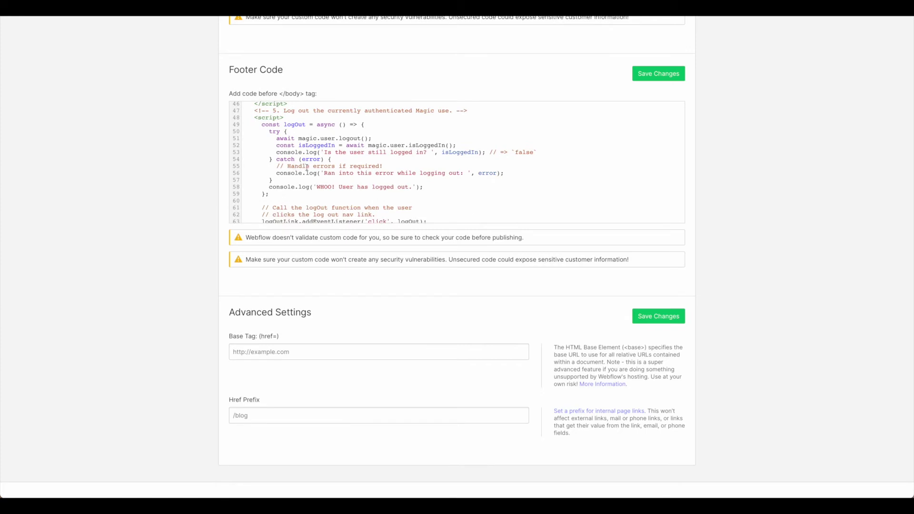
scroll(346, 174, "up", 2)
scroll(346, 174, "down", 3)
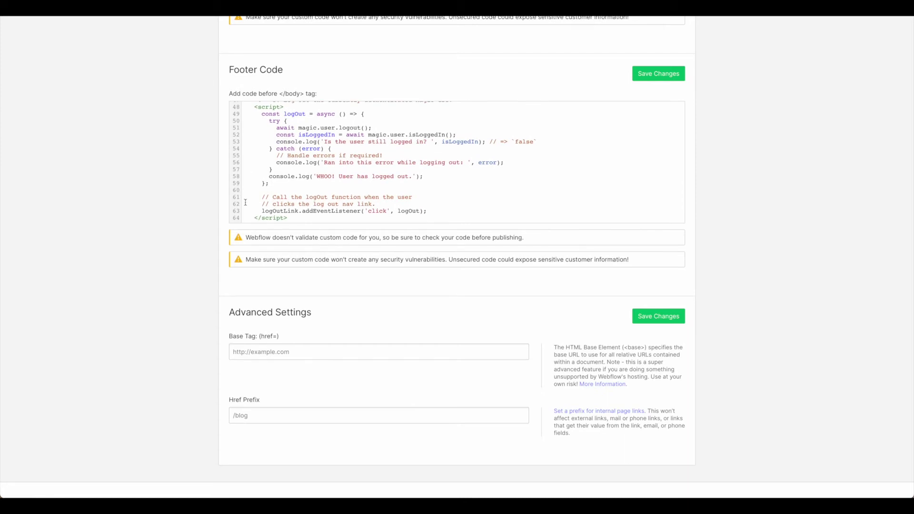
- Save the footer code, then save the Login page's Magic Link before-body script
left_click(665, 78)
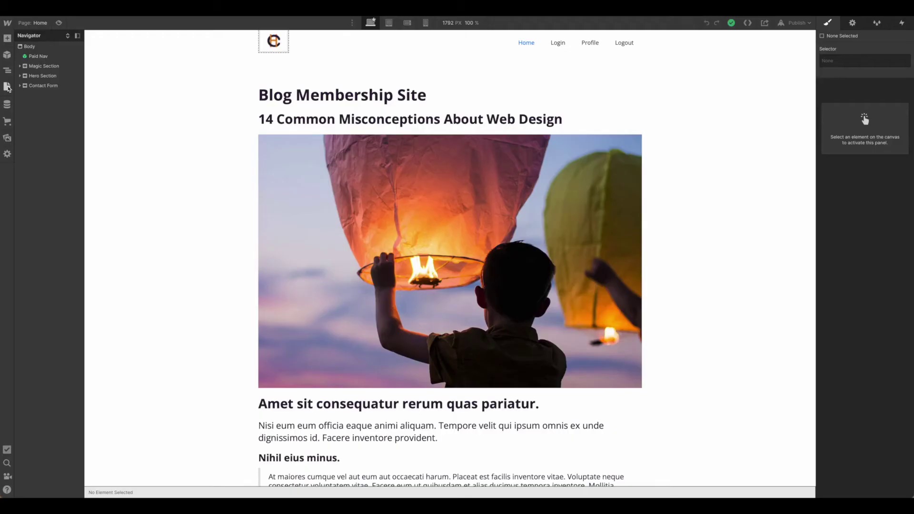
left_click(7, 87)
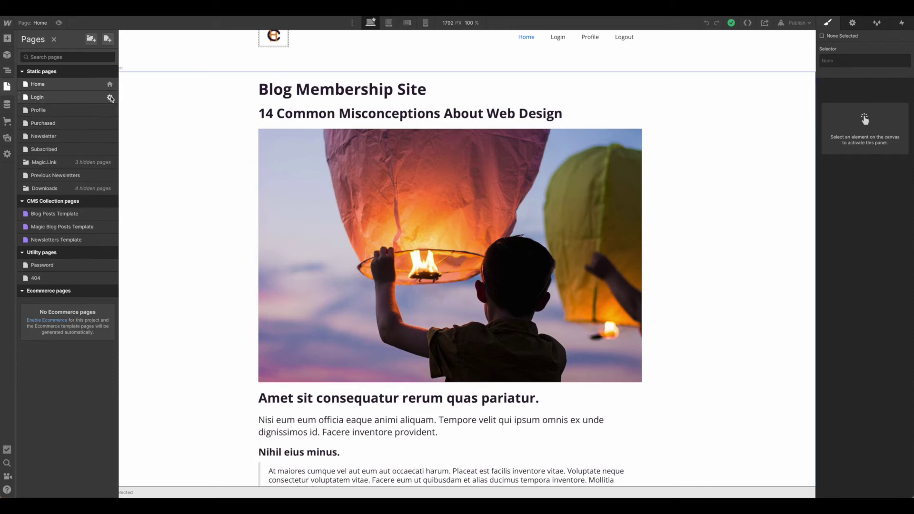
left_click(110, 97)
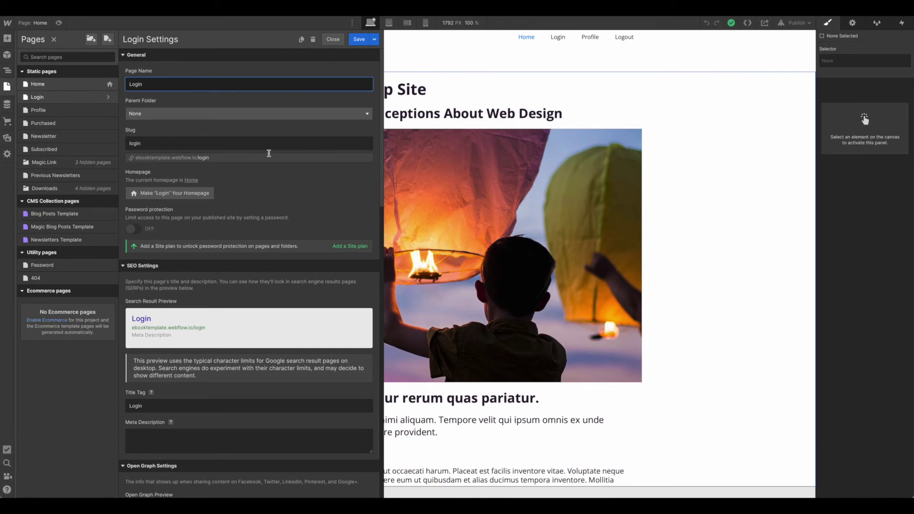
scroll(270, 154, "down", 2)
scroll(270, 153, "down", 12)
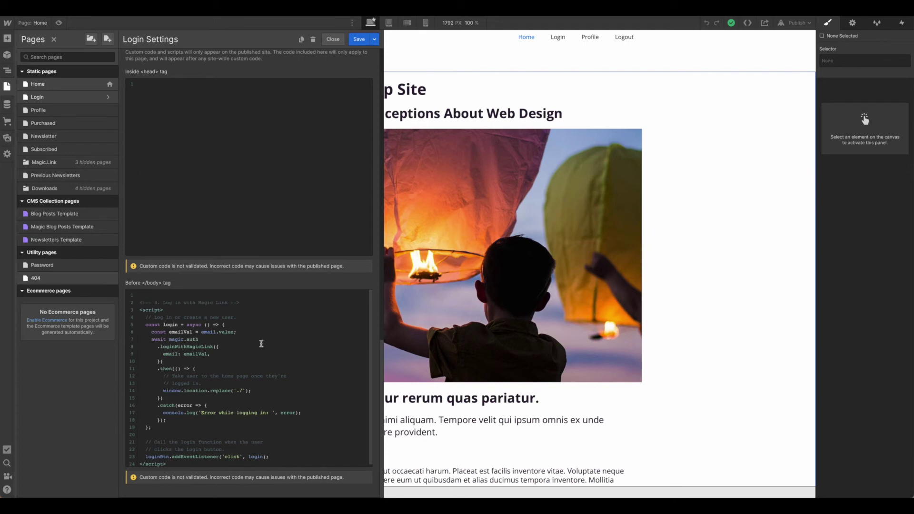
scroll(261, 343, "up", 1)
scroll(261, 343, "down", 1)
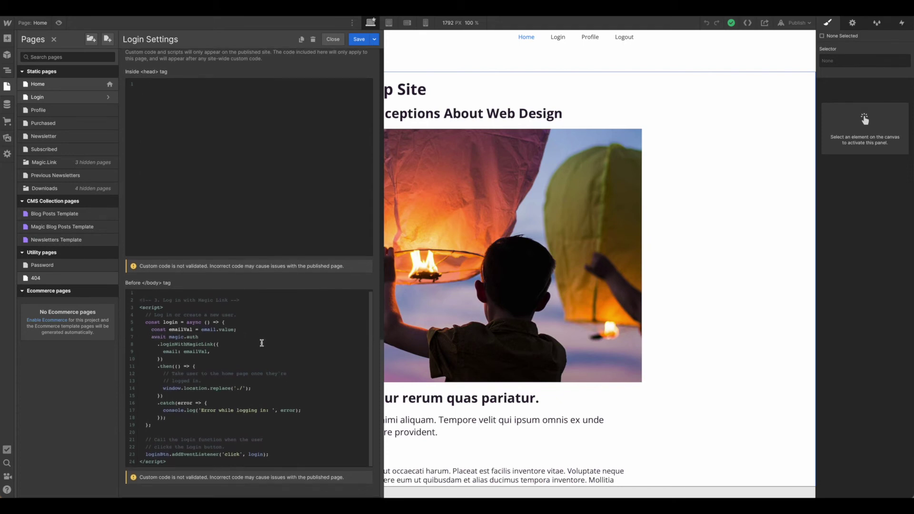
left_click(360, 40)
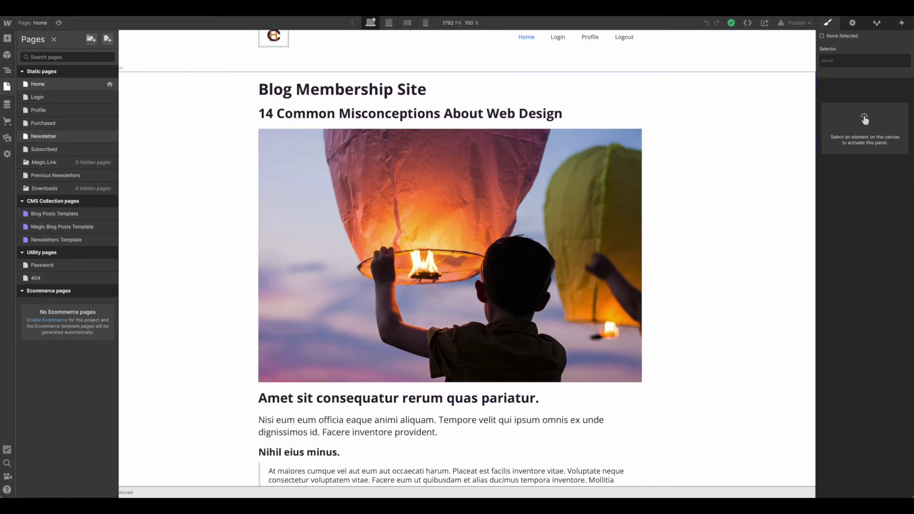
- Save the Profile page's before-body script that displays the signed-in user's email
left_click(109, 110)
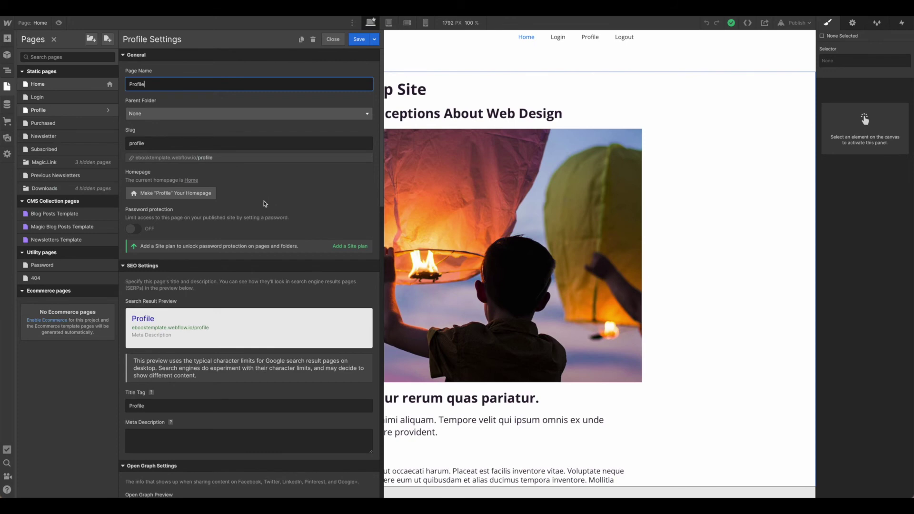
scroll(264, 203, "down", 8)
scroll(265, 203, "down", 9)
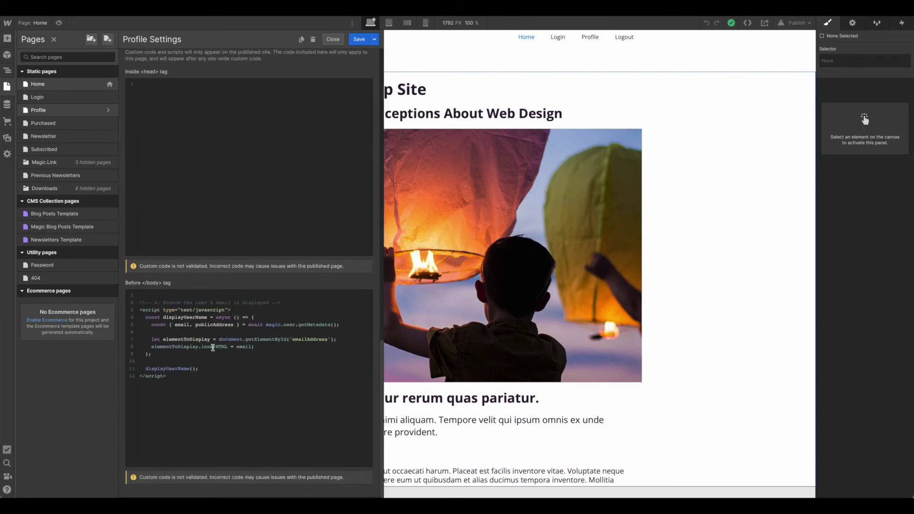
scroll(236, 364, "up", 1)
scroll(259, 372, "down", 1)
left_click(358, 41)
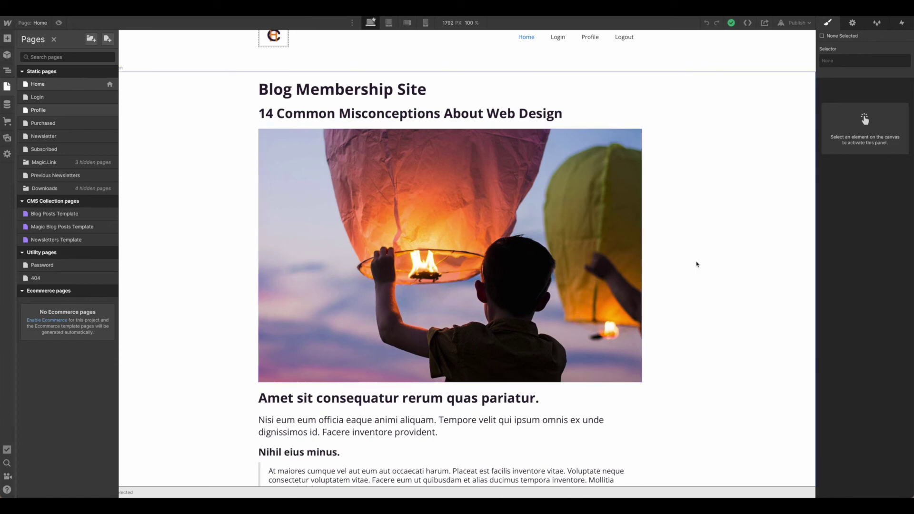
- Publish the site to the ebooktemplate.webflow.io domain
left_click(795, 24)
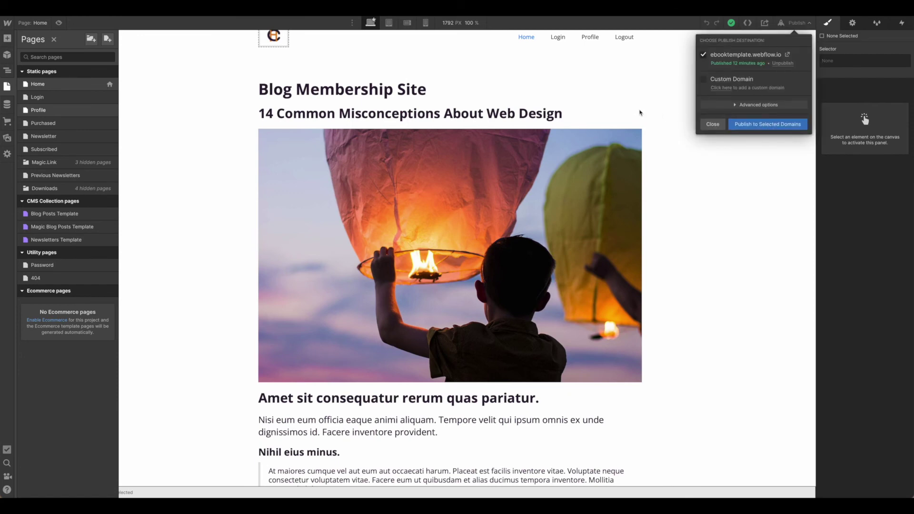
left_click(613, 88)
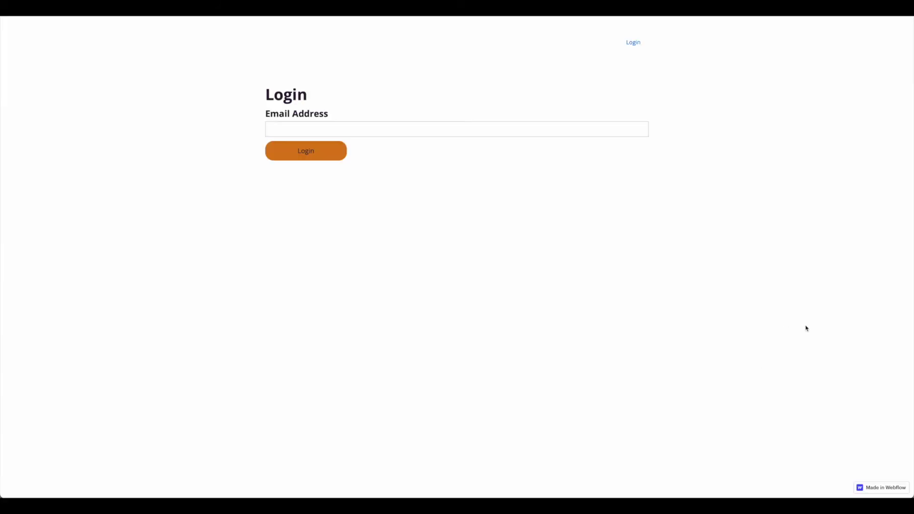
left_click(385, 130)
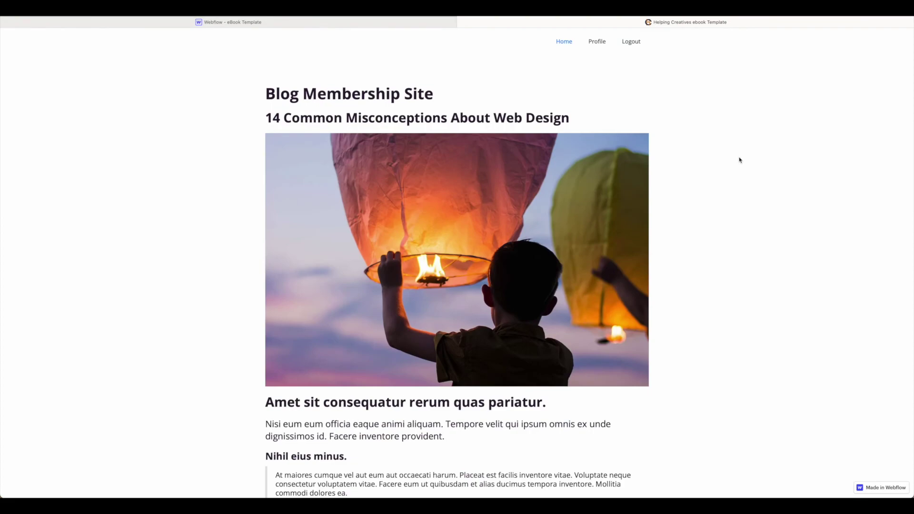
- Scroll through the member blog posts on the logged-in Home page and back up
scroll(666, 202, "down", 6)
scroll(666, 201, "down", 7)
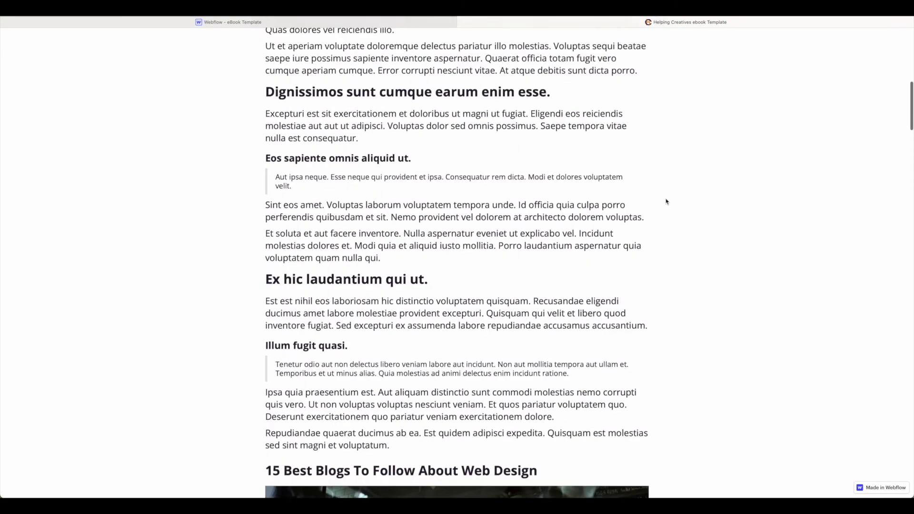
scroll(665, 201, "up", 13)
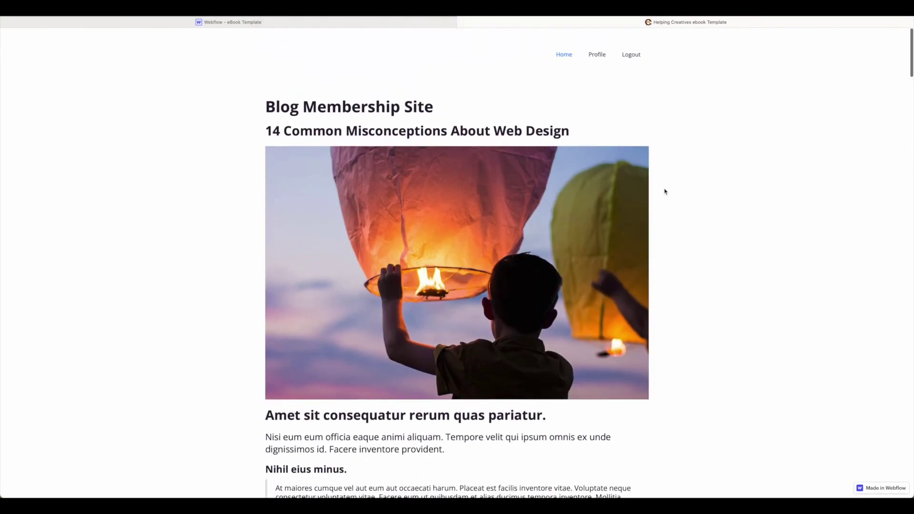